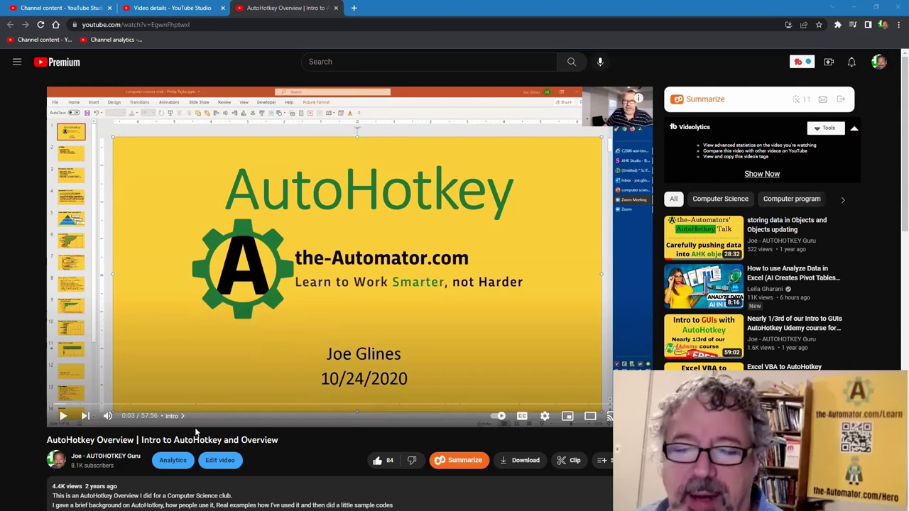
Step: Expand the video's description and review its text and chapter list
scroll(262, 411, "down", 1)
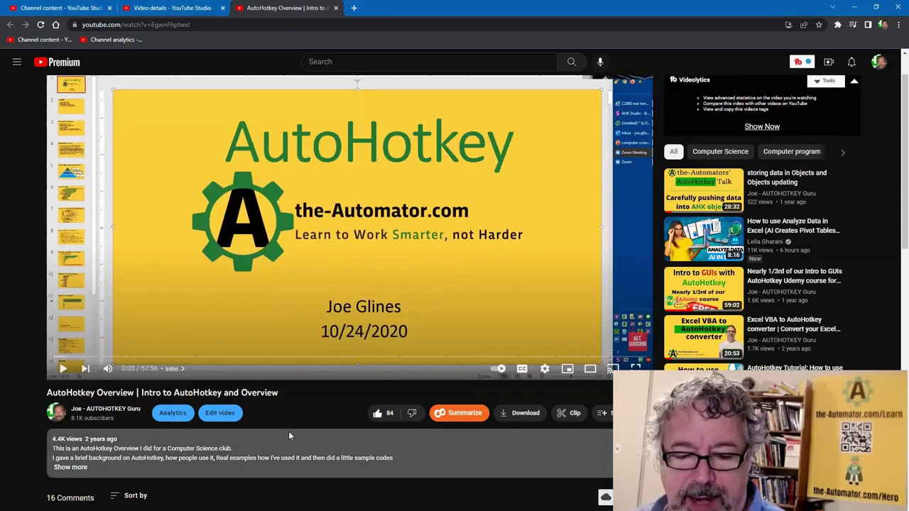
left_click(213, 453)
scroll(182, 414, "down", 3)
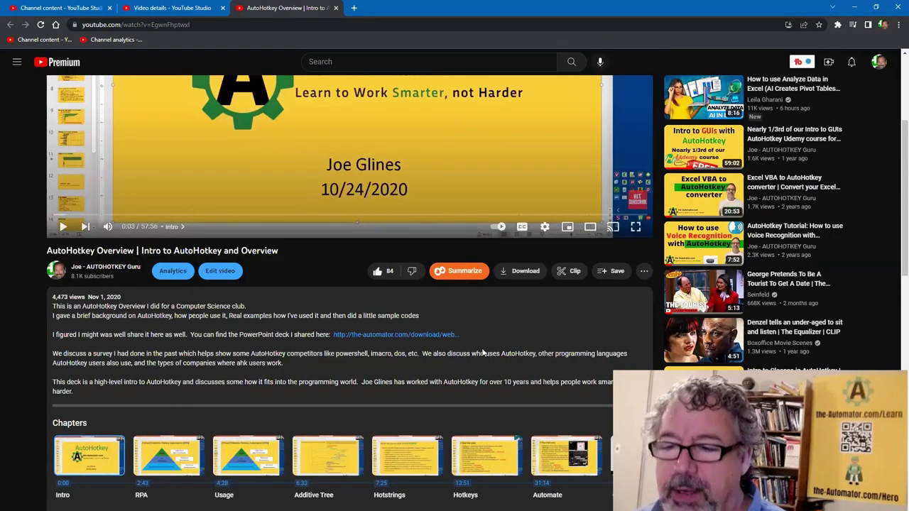
scroll(483, 352, "up", 4)
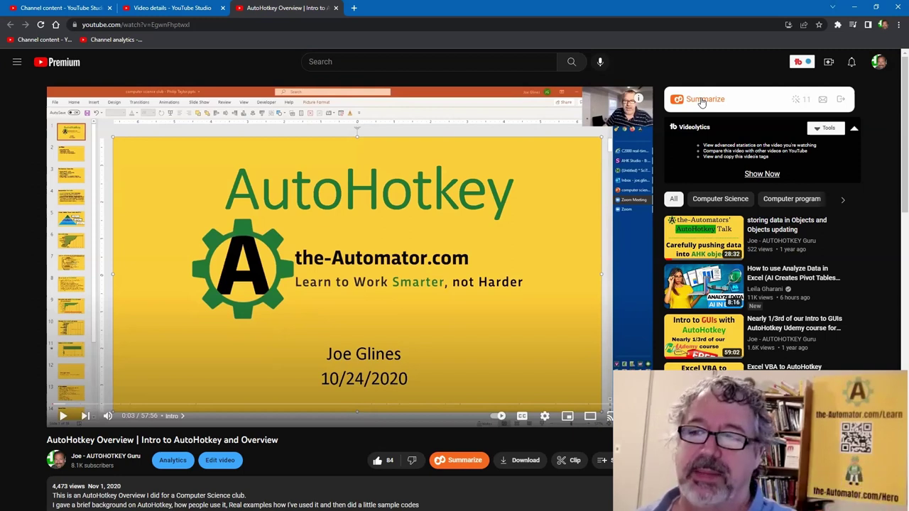
Step: Generate a summary of the AutoHotkey Overview video and review its timestamped points
left_click(702, 101)
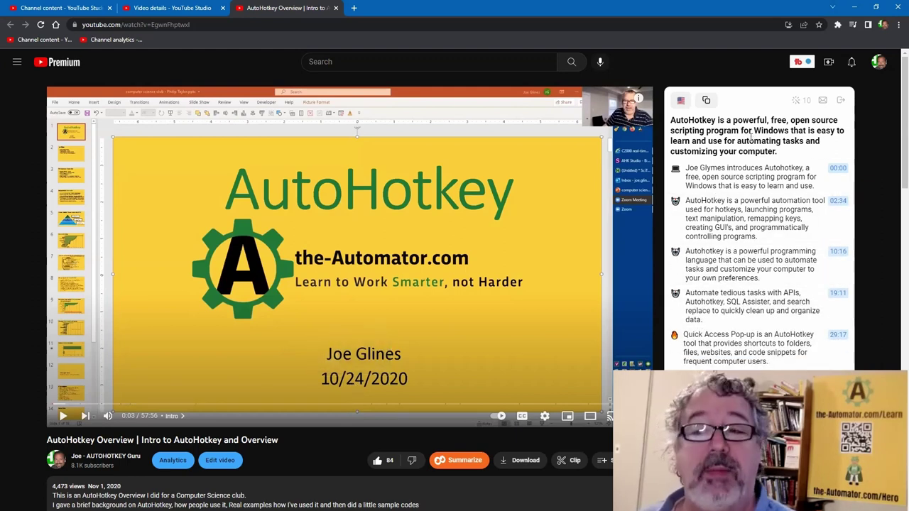
scroll(750, 140, "down", 8)
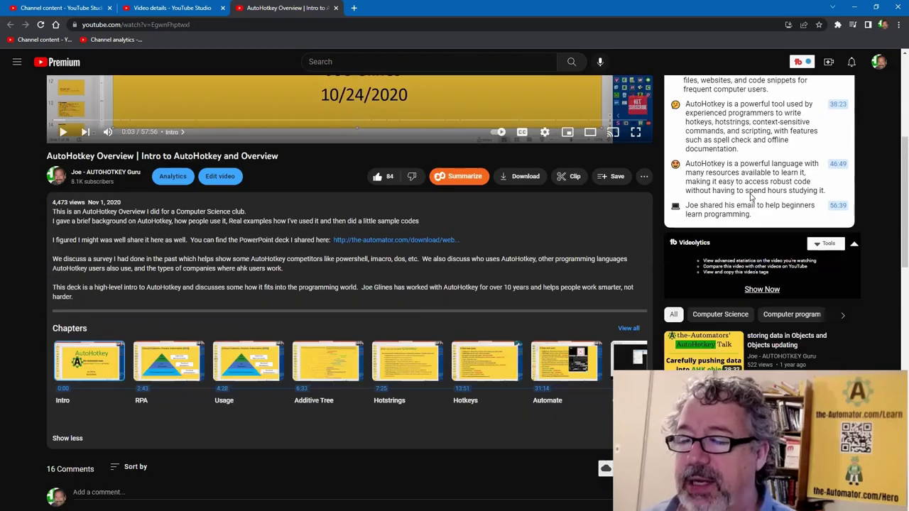
scroll(750, 197, "up", 10)
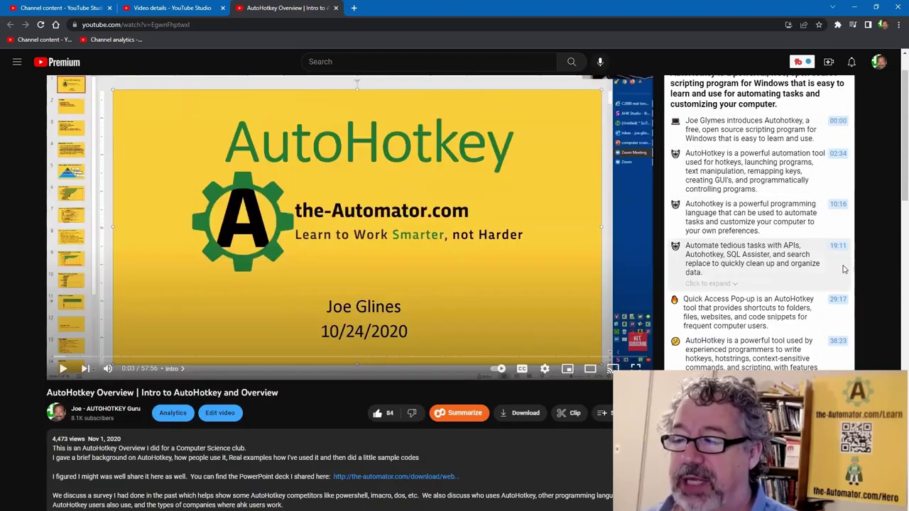
mouse_move(839, 251)
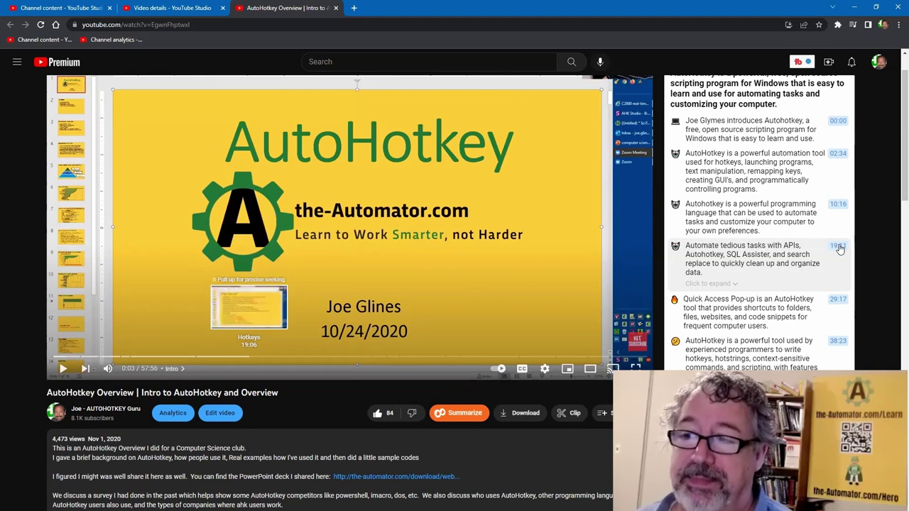
scroll(802, 245, "up", 1)
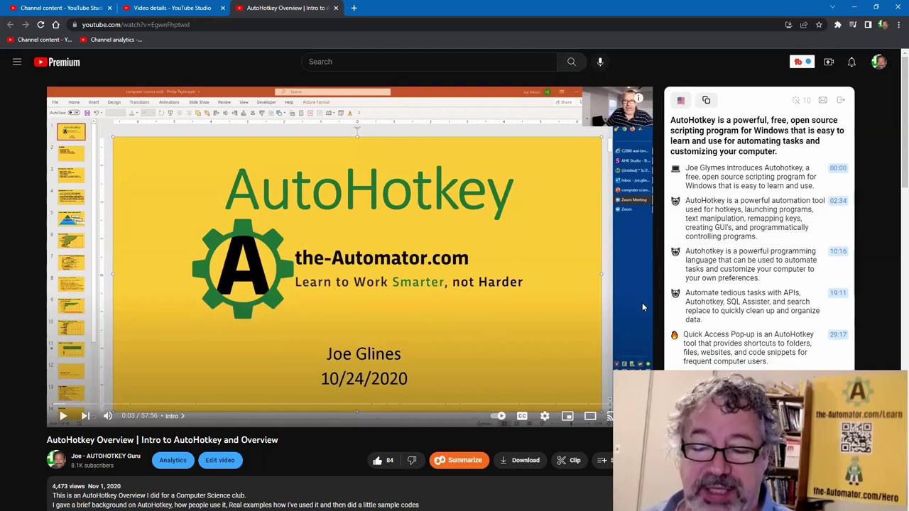
Step: Copy the summary text with both the Timestamps and Full summary options enabled
left_click(706, 99)
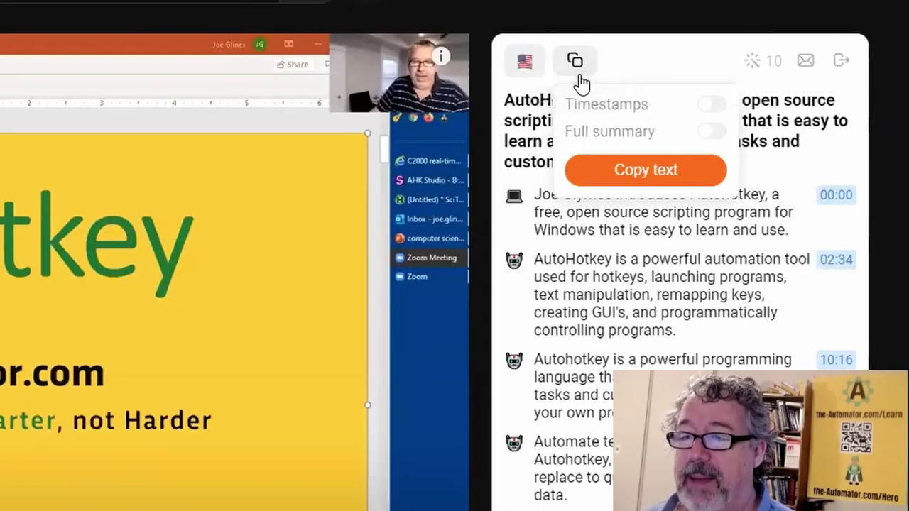
left_click(710, 105)
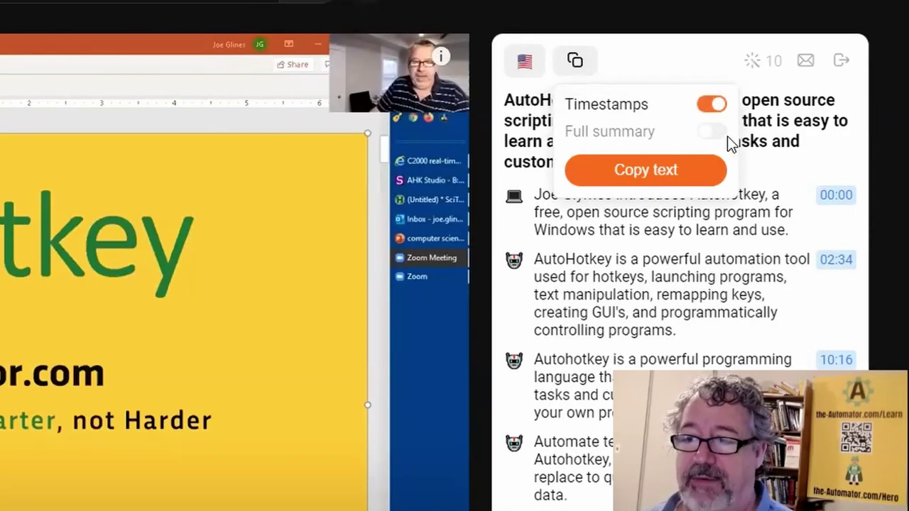
left_click(718, 135)
left_click(658, 171)
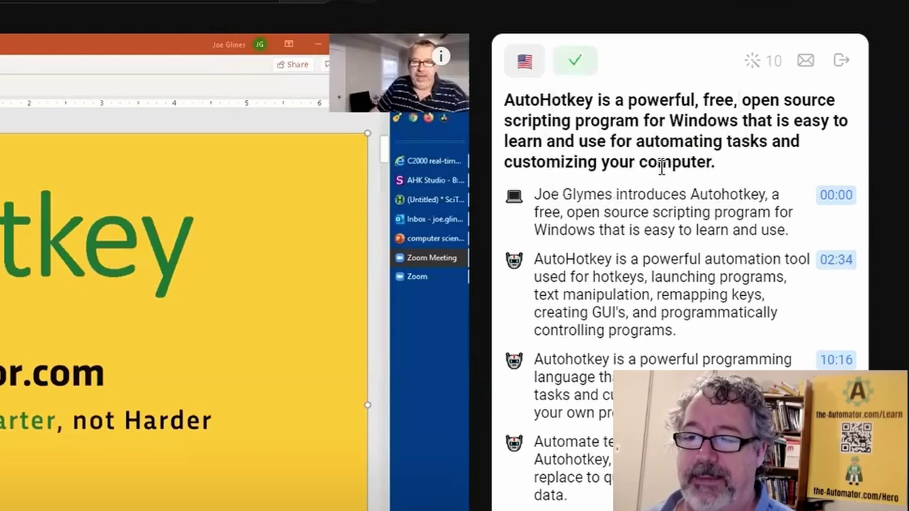
Step: Open the video for editing and paste the copied summary at the end of its description, separated by a blank line
scroll(478, 294, "down", 2)
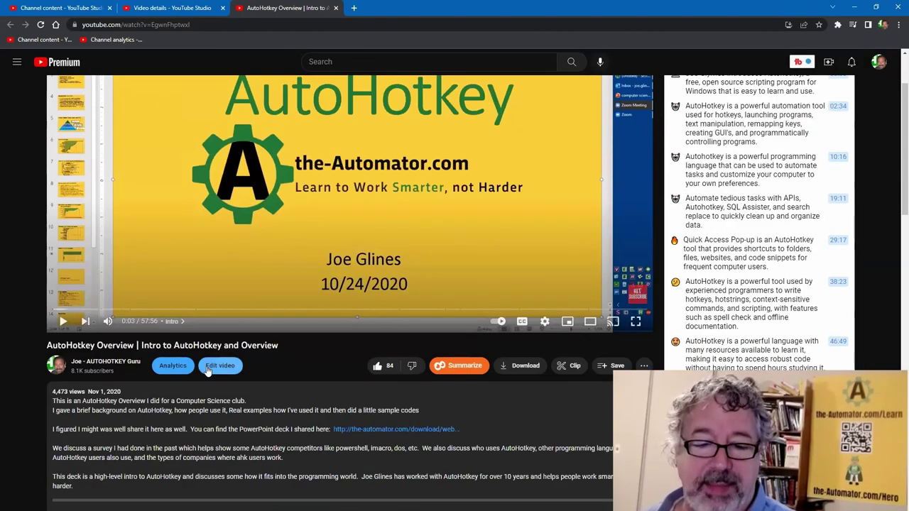
left_click(209, 367)
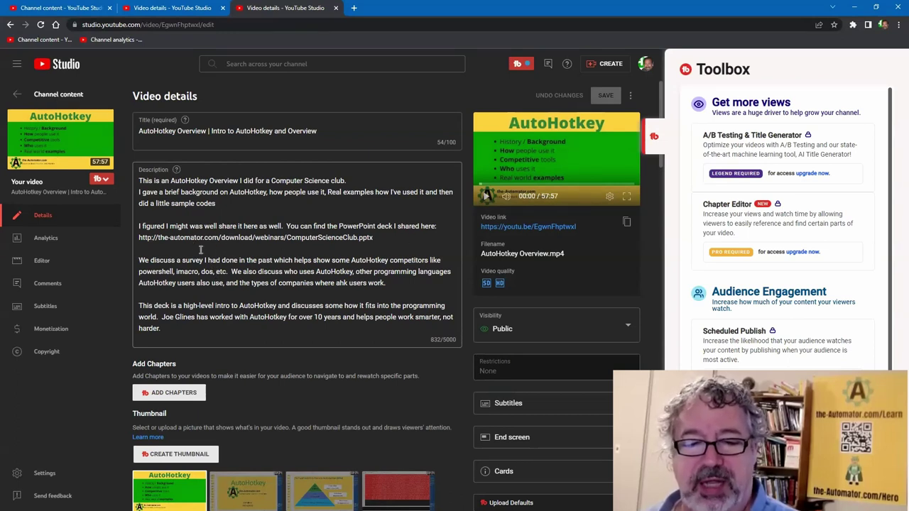
left_click(200, 249)
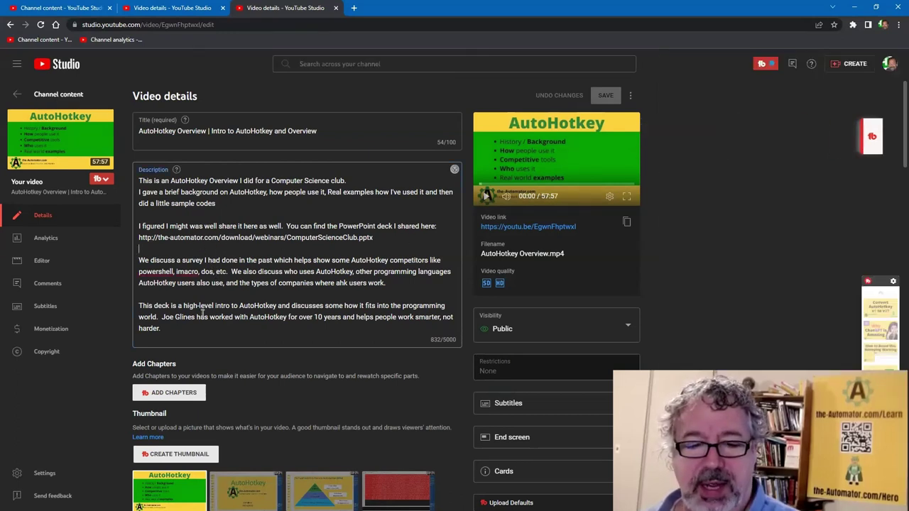
left_click(201, 335)
key("Return")
key("Return")
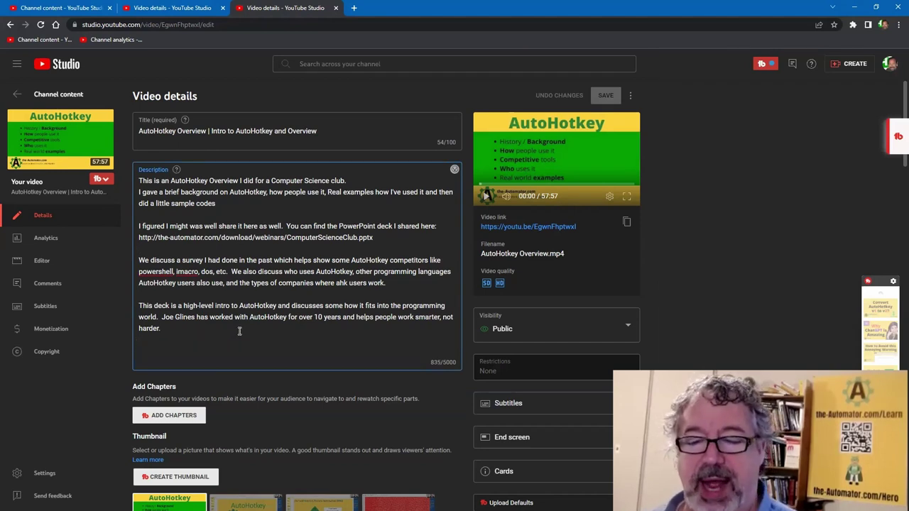
key("ctrl+v")
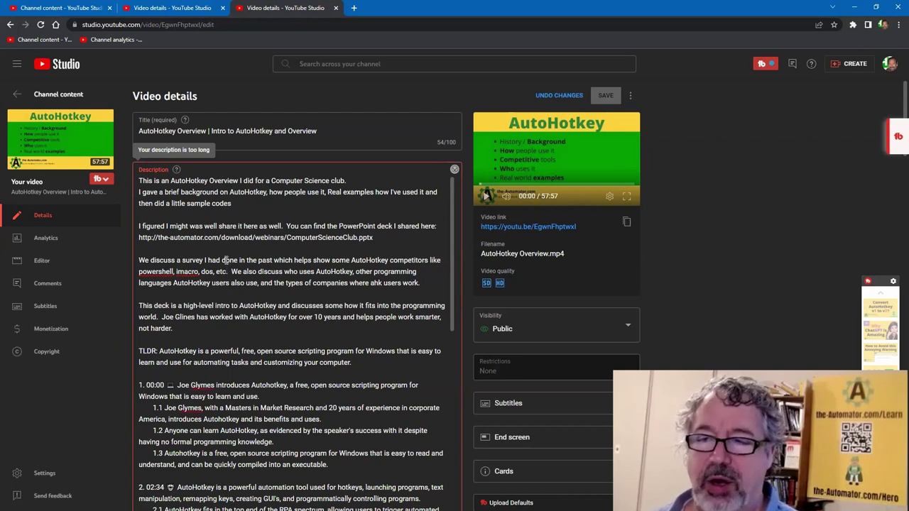
scroll(386, 304, "down", 15)
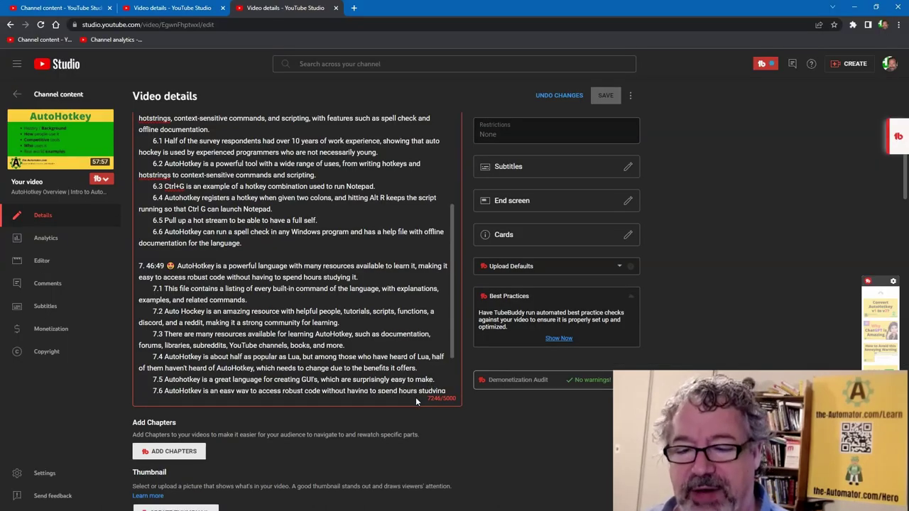
left_click_drag(143, 288, 349, 334)
scroll(350, 333, "down", 3)
scroll(296, 286, "up", 4)
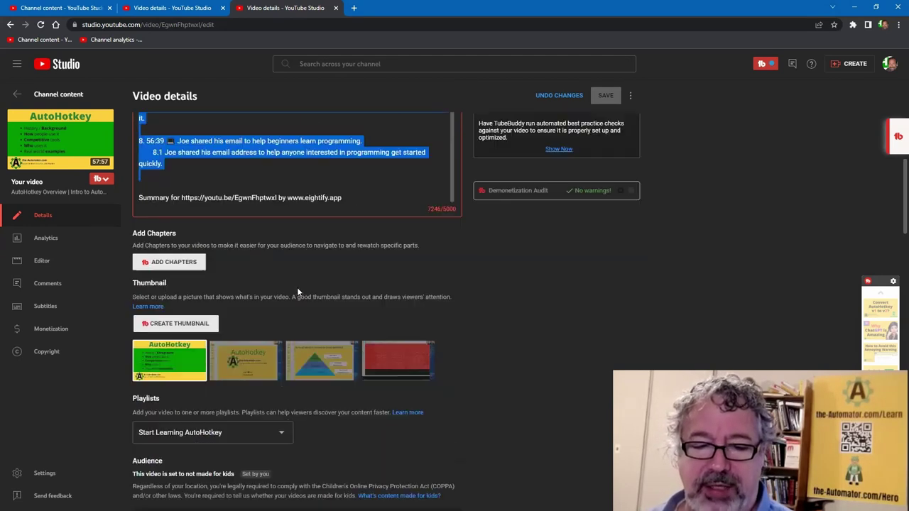
left_click(364, 435)
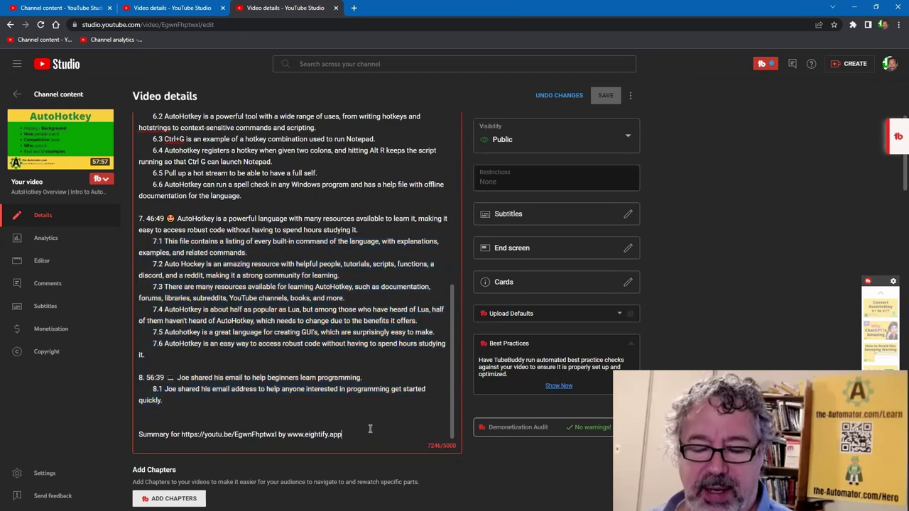
key("shift+Home")
key("BackSpace")
key("BackSpace")
key("BackSpace")
key("BackSpace")
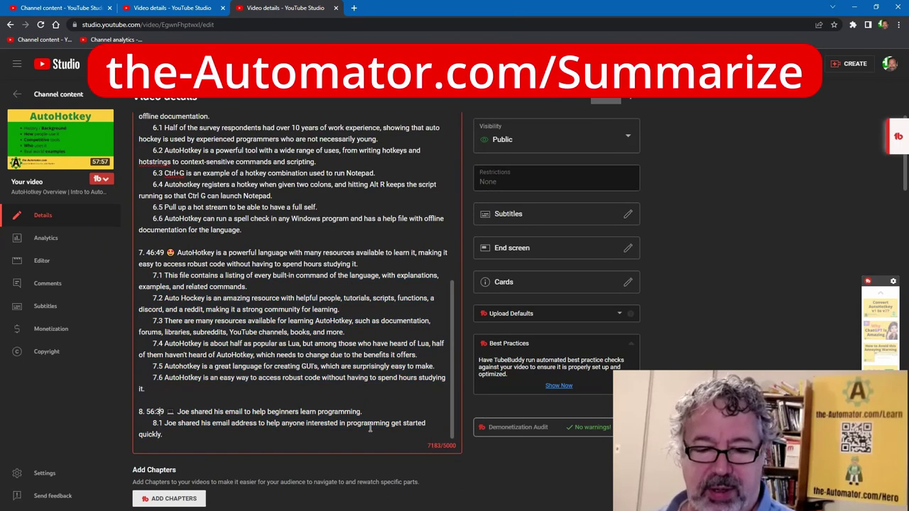
Step: Delete sub-points 7.1 to 7.6 under the 46:49 entry in the description
key("shift+Up")
key("shift+Up")
key("shift+Up")
key("shift+Up")
key("shift+Up")
key("shift+Up")
key("shift+Up")
key("shift+Up")
key("shift+Up")
key("shift+Up")
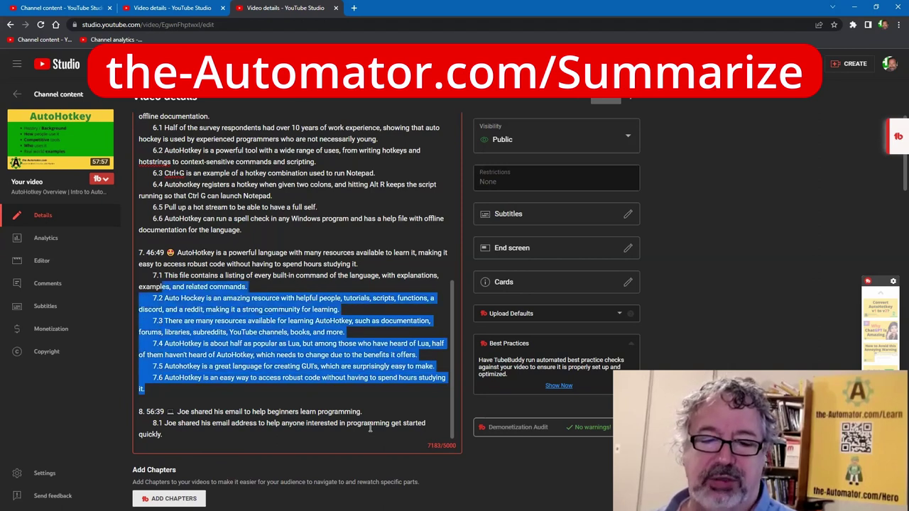
key("shift+Home")
key("BackSpace")
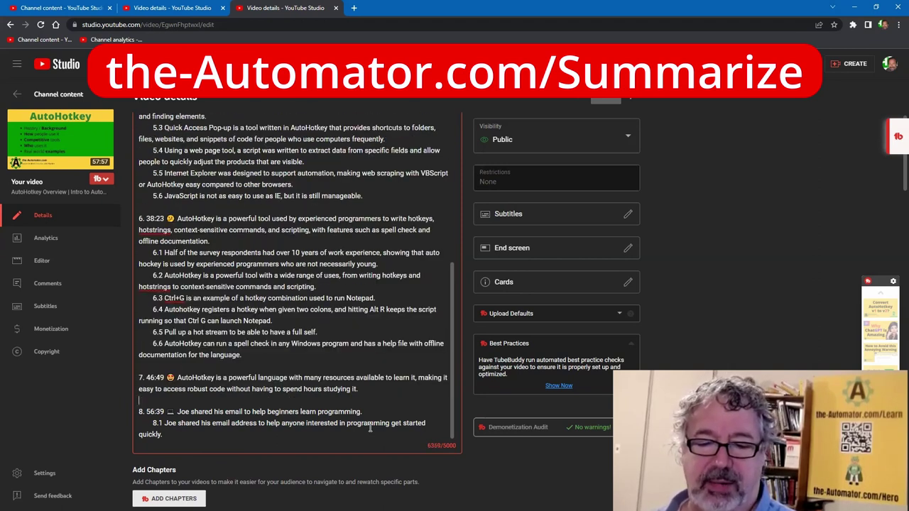
Step: Delete sub-points 6.1 to 6.6 under the 38:23 entry in the description
key("shift+Up")
key("shift+Up")
key("shift+Up")
key("shift+Up")
key("shift+Up")
key("shift+Up")
key("shift+Up")
key("shift+Up")
key("shift+Up")
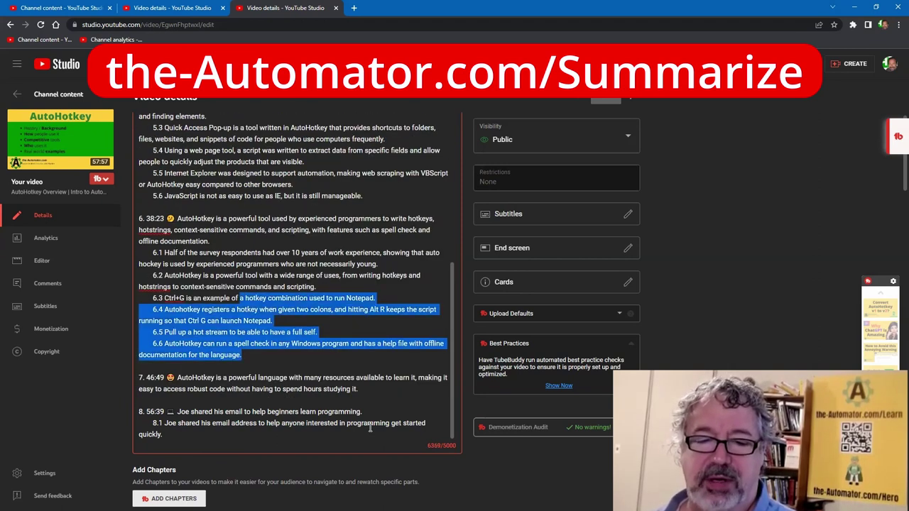
key("shift+Home")
key("BackSpace")
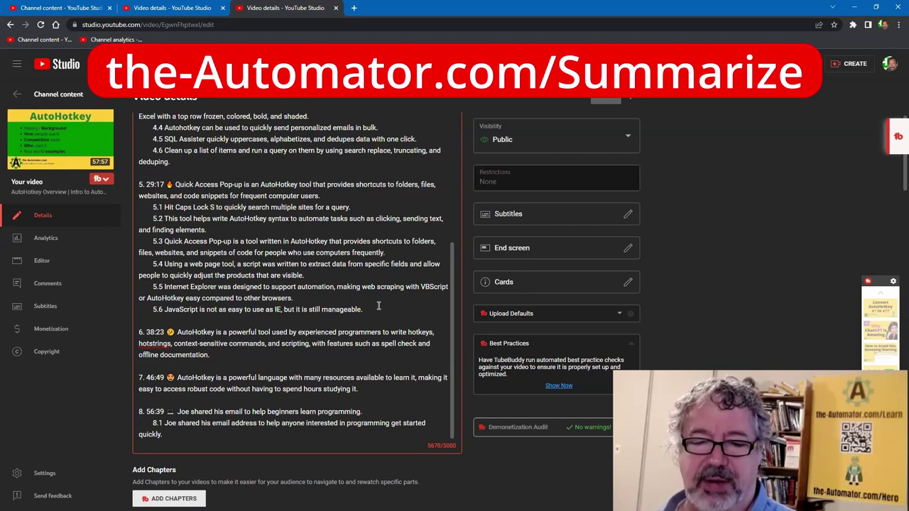
Step: Delete sub-points 5.1 to 5.6 under the 29:17 entry to bring the description within the 5000-character limit
key("shift+Home")
key("shift+Up")
key("BackSpace")
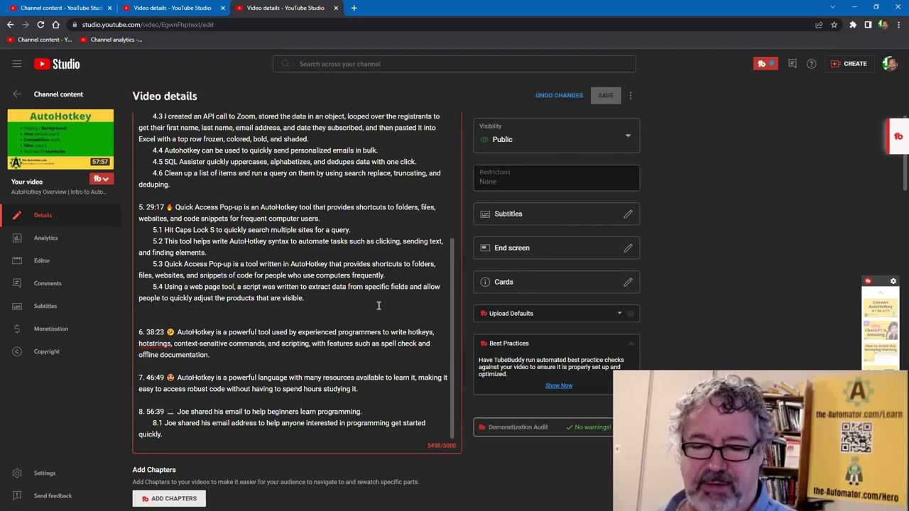
key("shift+Up")
key("shift+Up")
key("shift+Up")
key("shift+Up")
key("BackSpace")
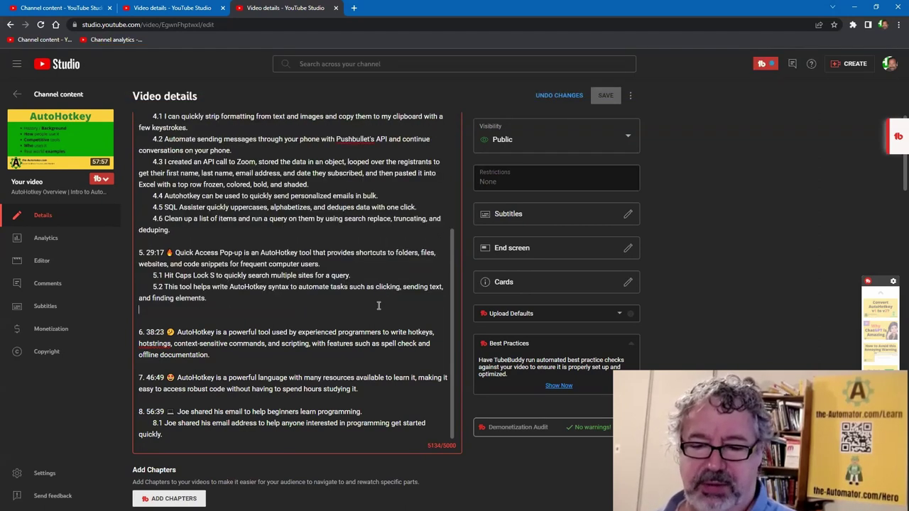
key("shift+Home")
key("shift+Up")
key("BackSpace")
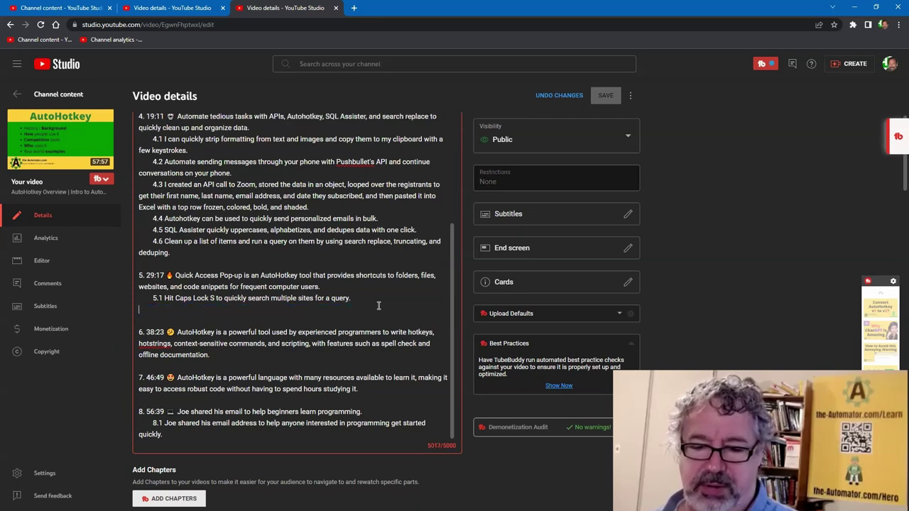
key("shift+Up")
key("BackSpace")
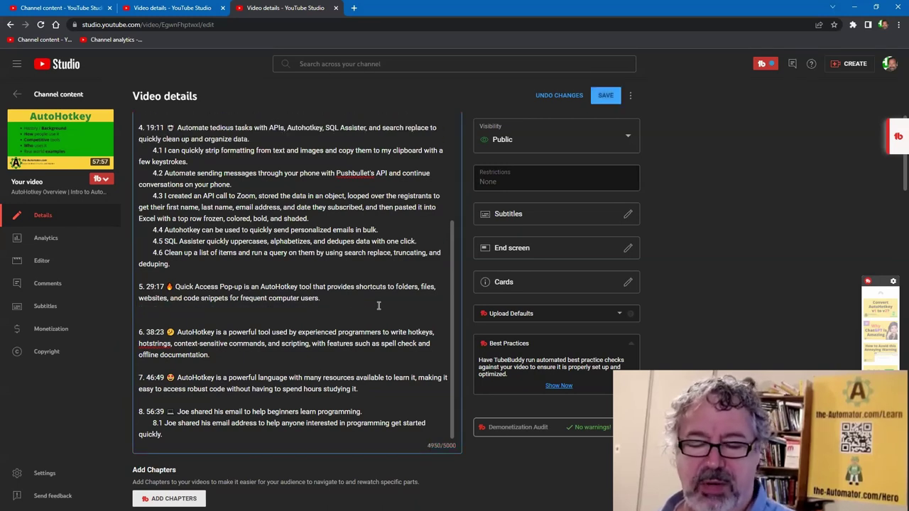
Step: Save the updated video details and review the description back up to its beginning
left_click(605, 97)
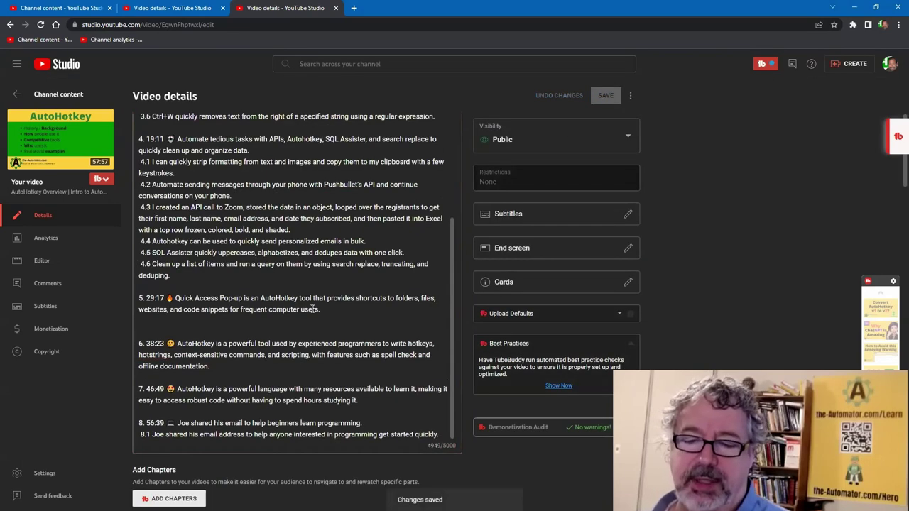
scroll(314, 305, "up", 10)
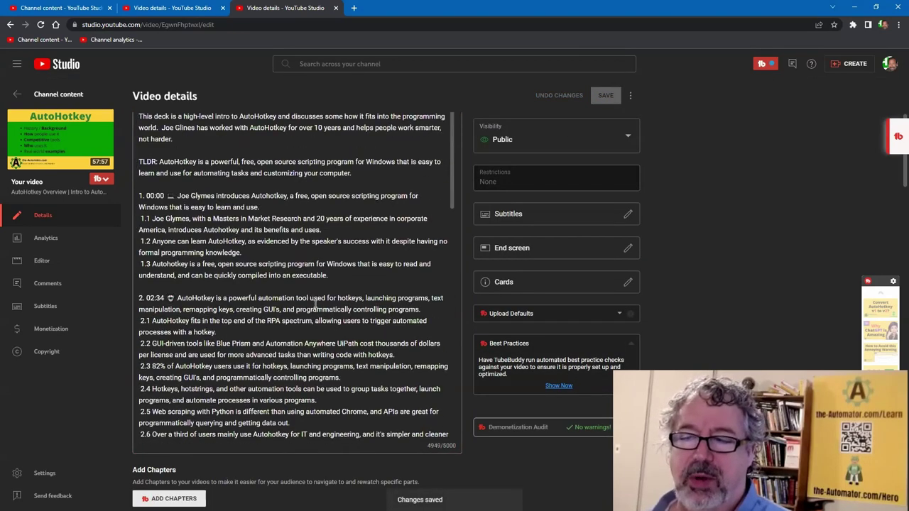
scroll(317, 301, "up", 3)
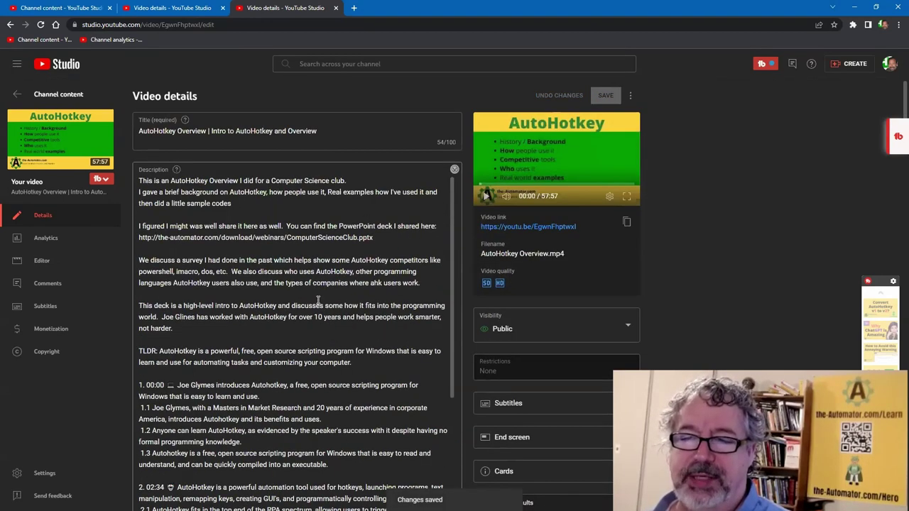
Step: Open the video's watch page from its video link and examine the chapters, summary and comments
left_click(519, 227)
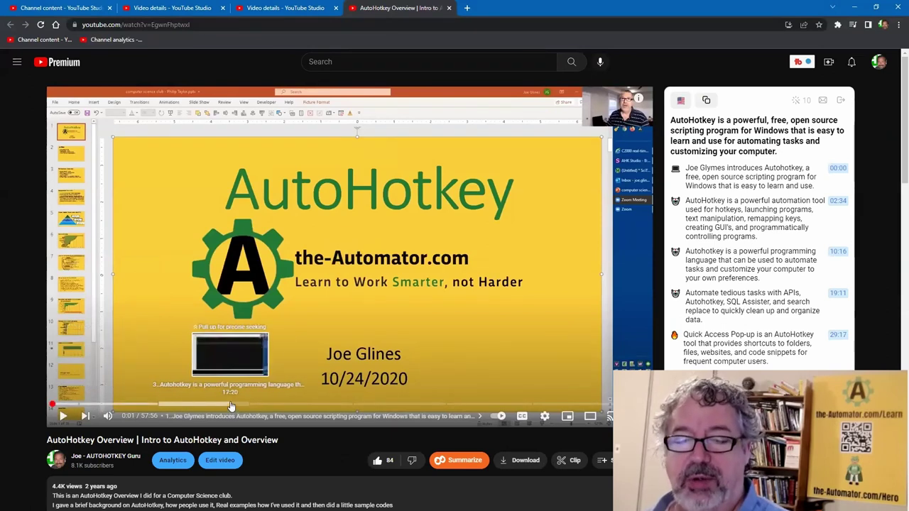
scroll(170, 320, "down", 2)
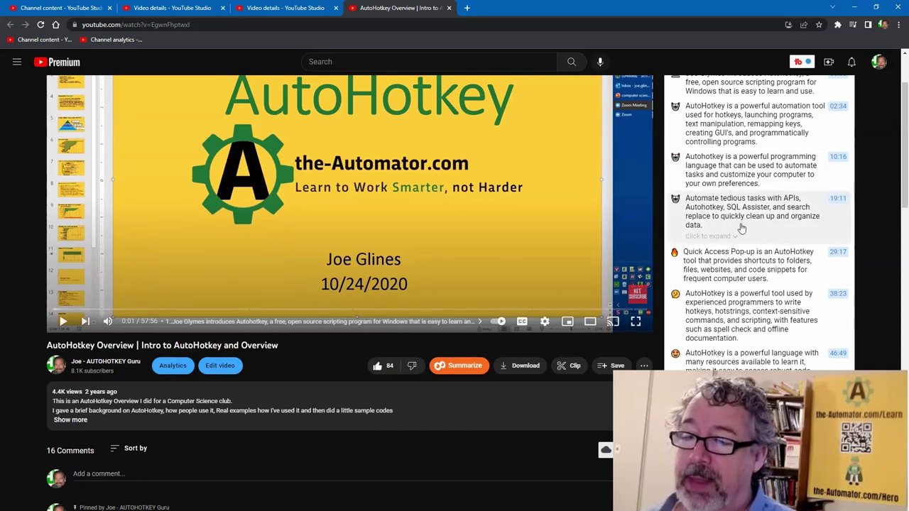
scroll(735, 191, "up", 1)
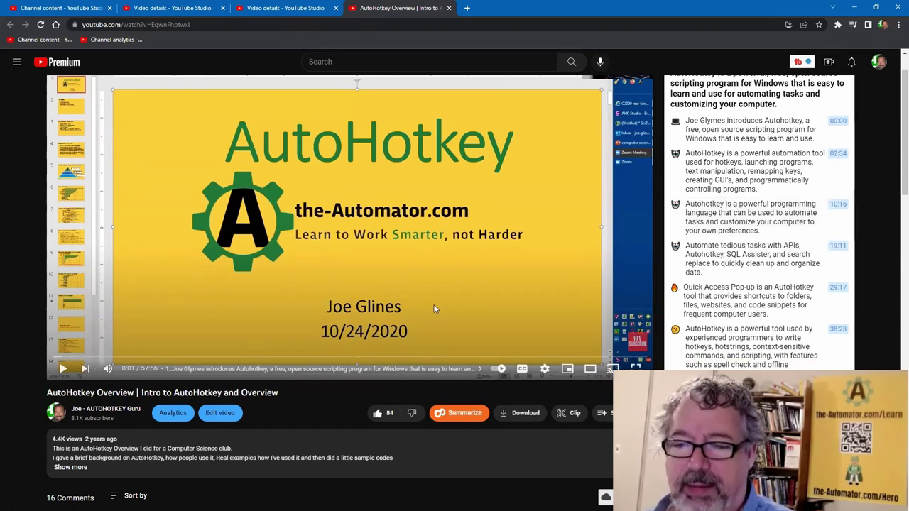
scroll(414, 272, "down", 5)
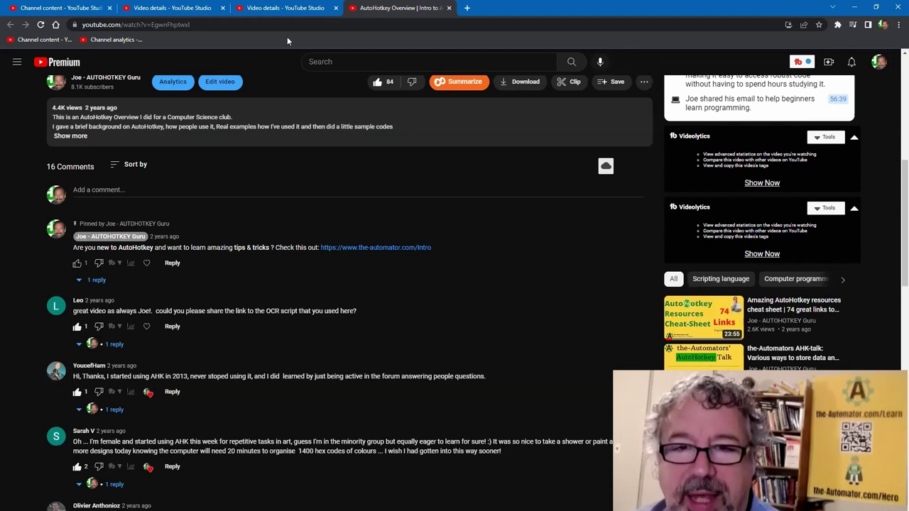
Step: Open the channel analytics overview from the channel content list and examine the views headline and the chart for the last 28 days
scroll(397, 184, "up", 3)
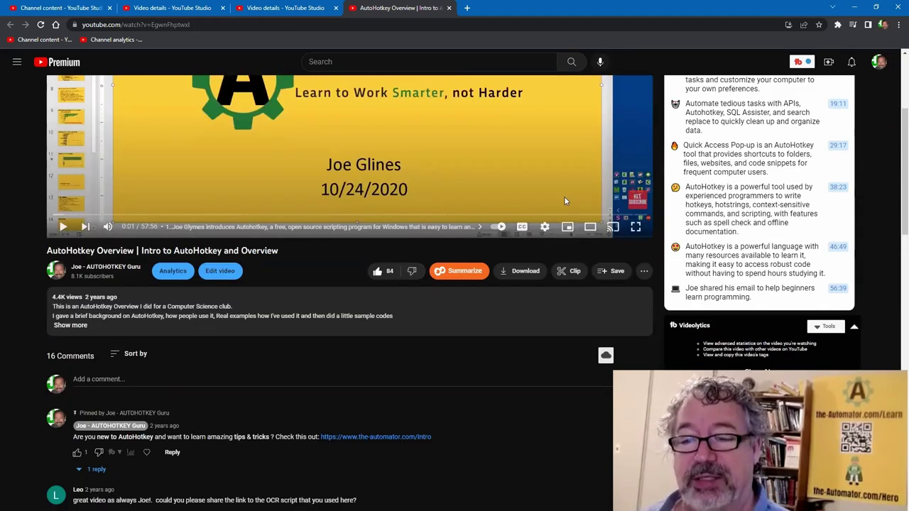
scroll(564, 198, "up", 3)
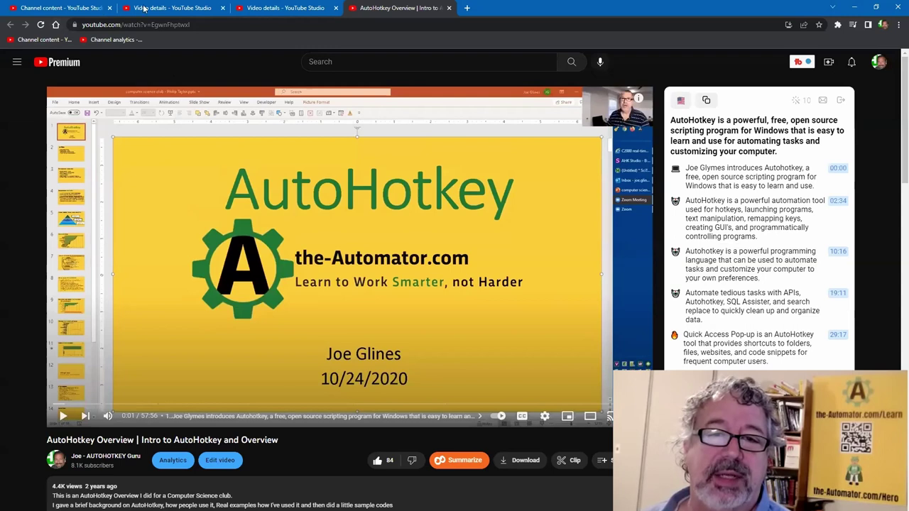
left_click(64, 7)
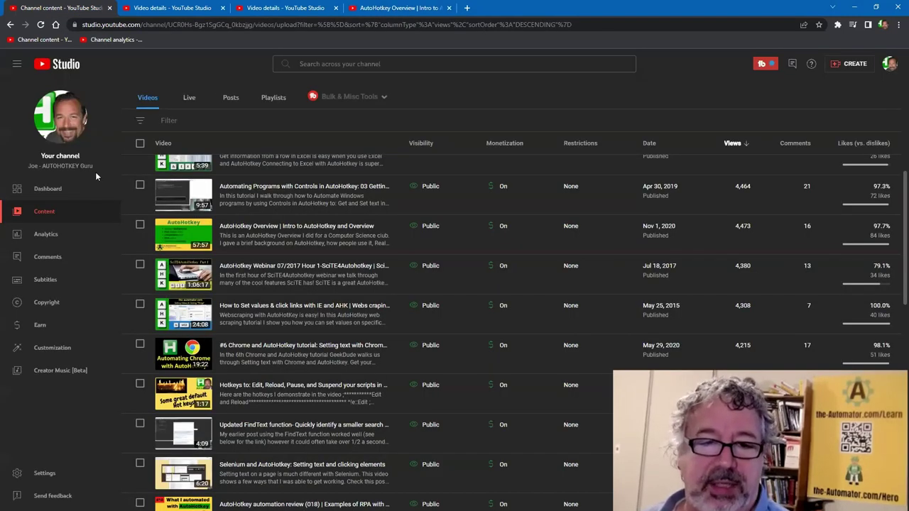
left_click(45, 234)
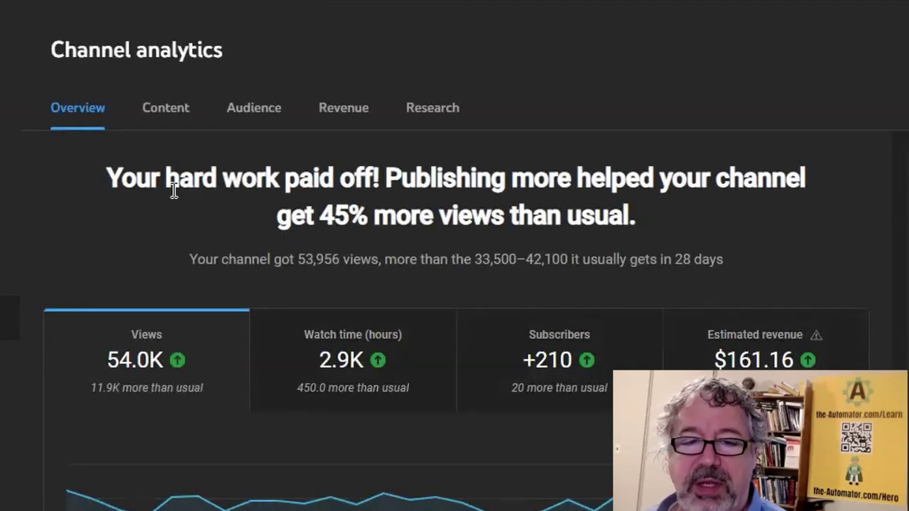
left_click_drag(112, 170, 603, 206)
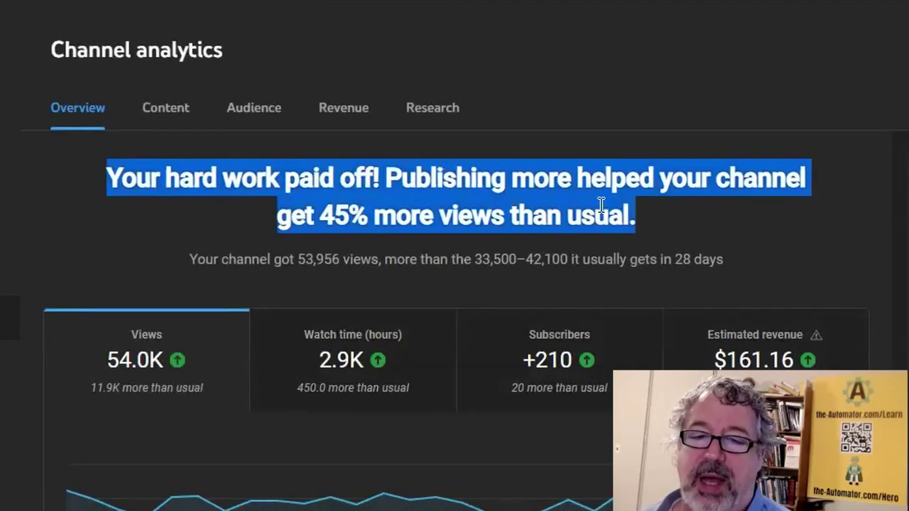
left_click_drag(330, 222, 642, 236)
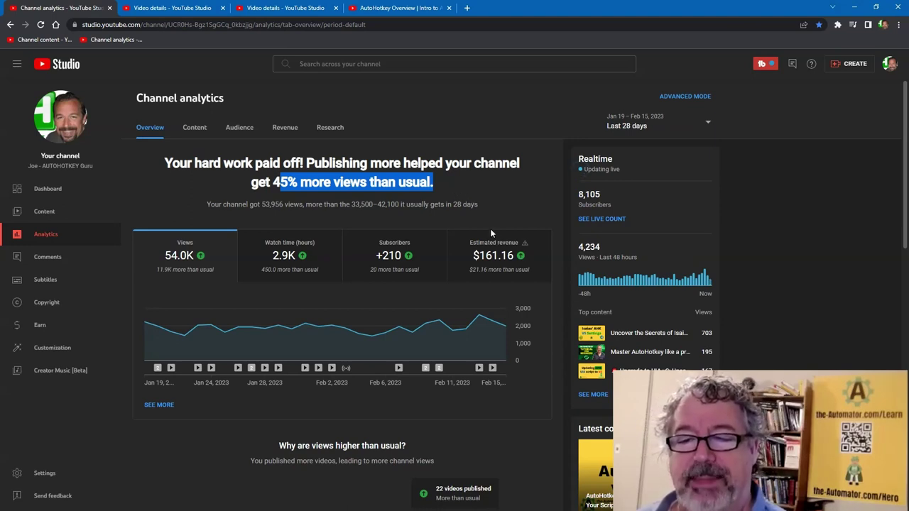
scroll(420, 300, "down", 1)
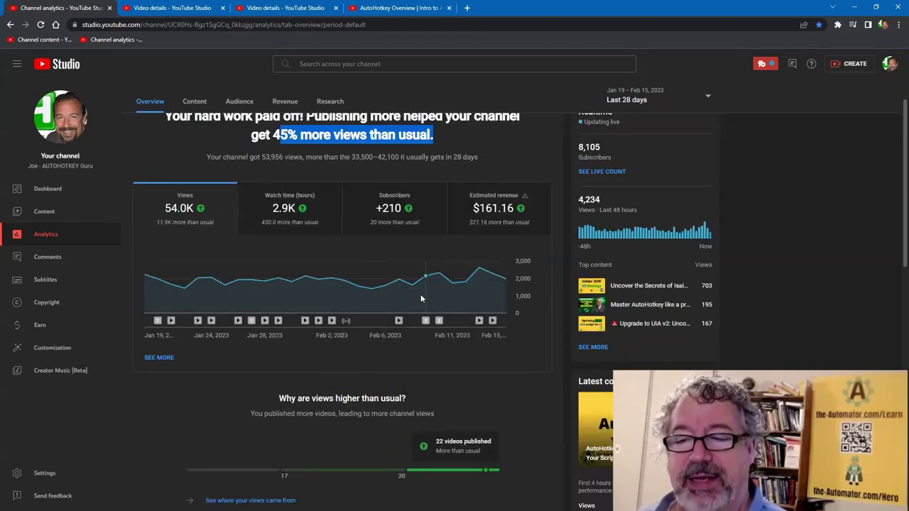
scroll(420, 299, "up", 1)
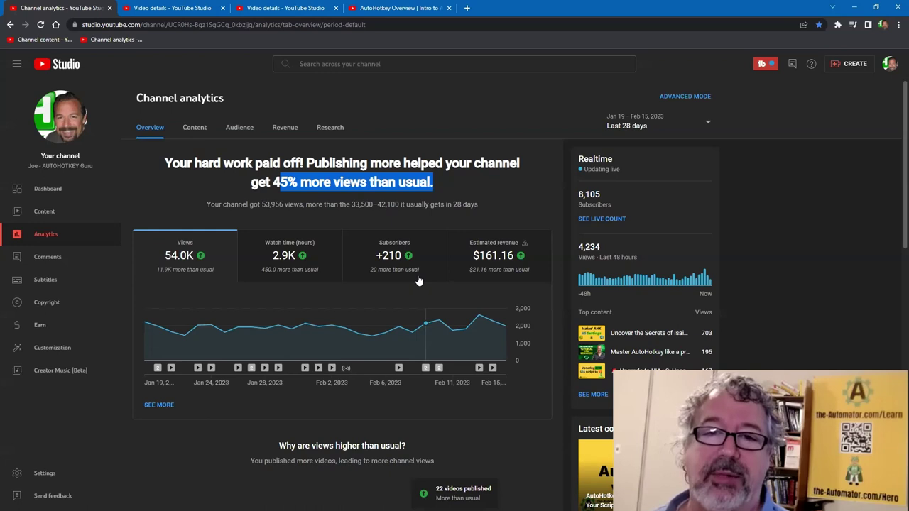
Step: Open the-automator.com from the browser's home page and dismiss the AHK v1 to v2 Transition Course pop-up
left_click(56, 25)
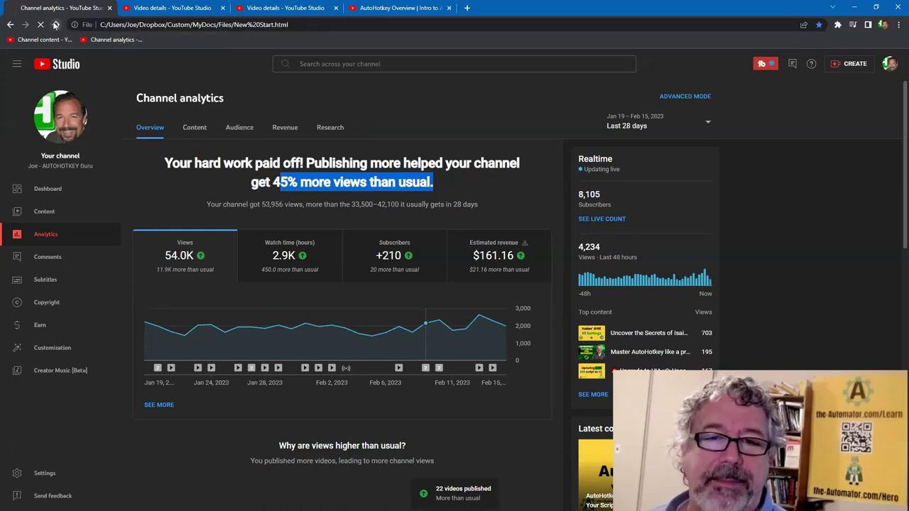
scroll(182, 286, "down", 3)
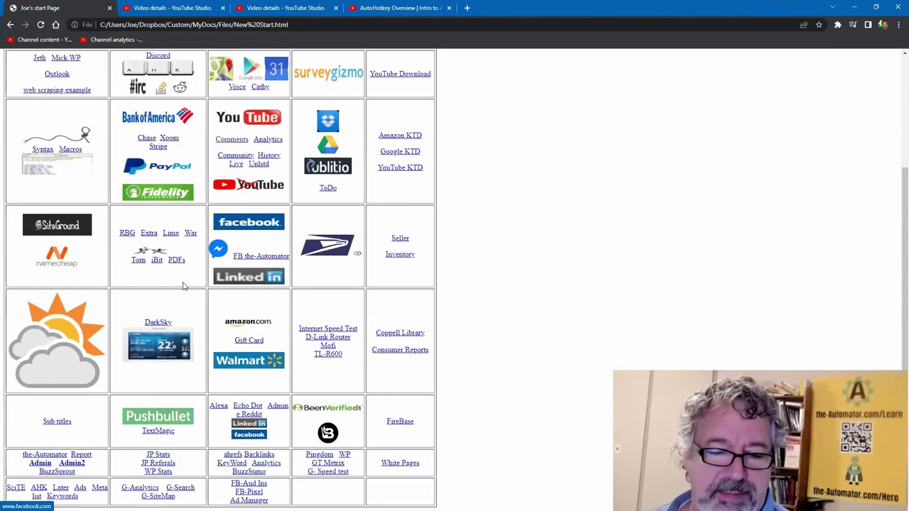
left_click(52, 458)
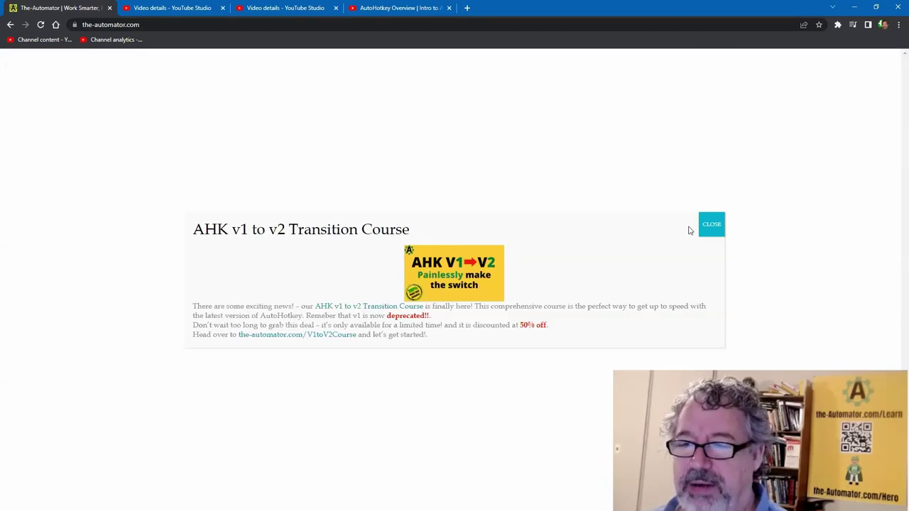
left_click(718, 225)
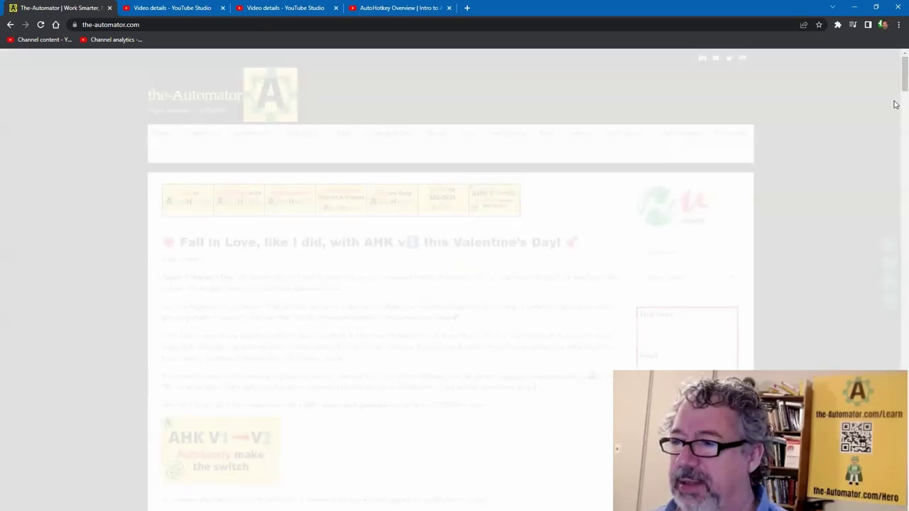
Step: Find the post "Fine tuning Chat GPT-3 for industries Use cases" on the blog's front page and open it
scroll(886, 254, "down", 10)
scroll(885, 253, "down", 15)
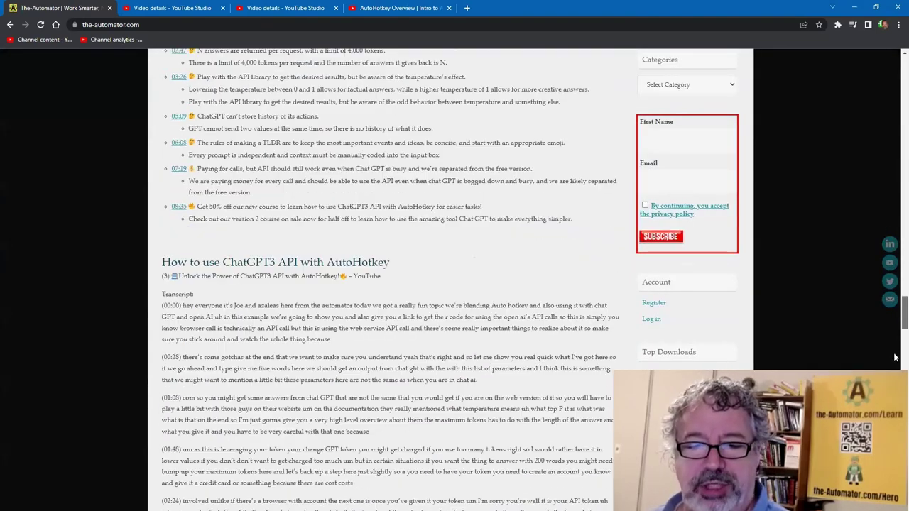
scroll(422, 280, "down", 4)
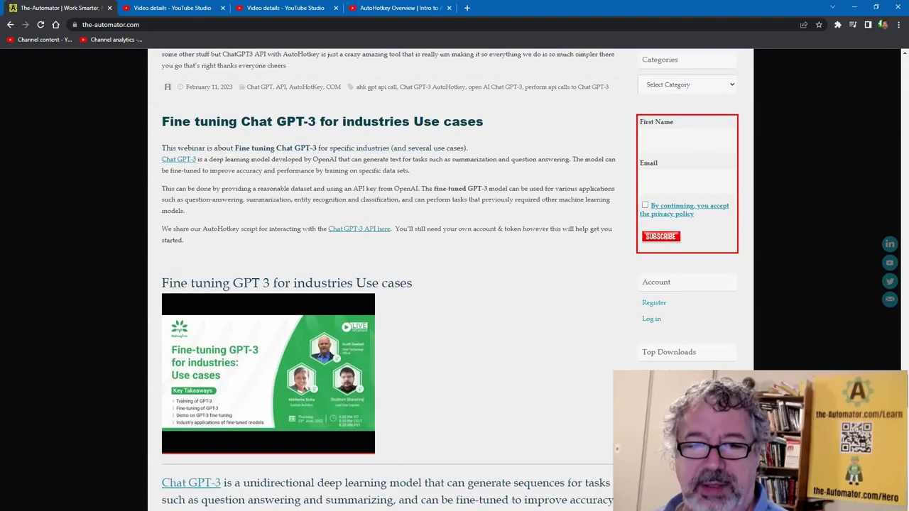
left_click(409, 129)
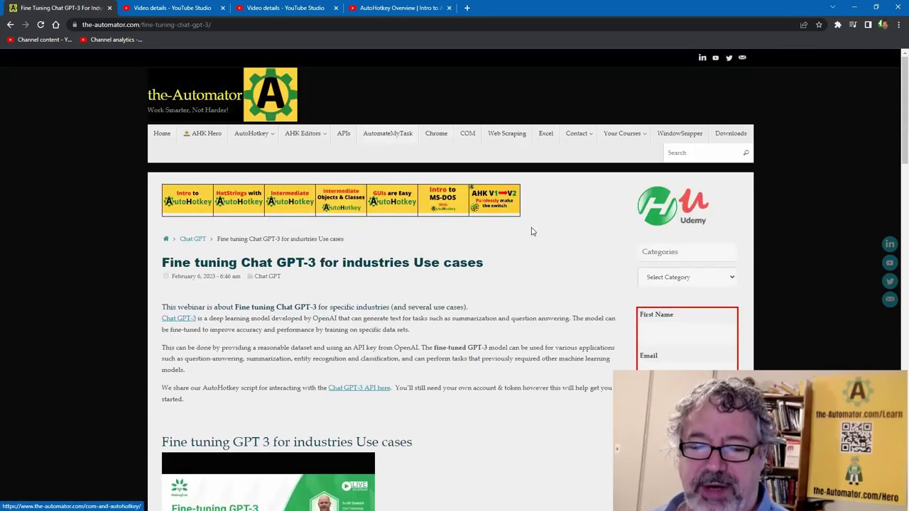
Step: Examine the embedded video and the timestamped summary with its sub-points in the post, and return to its beginning
scroll(541, 322, "down", 2)
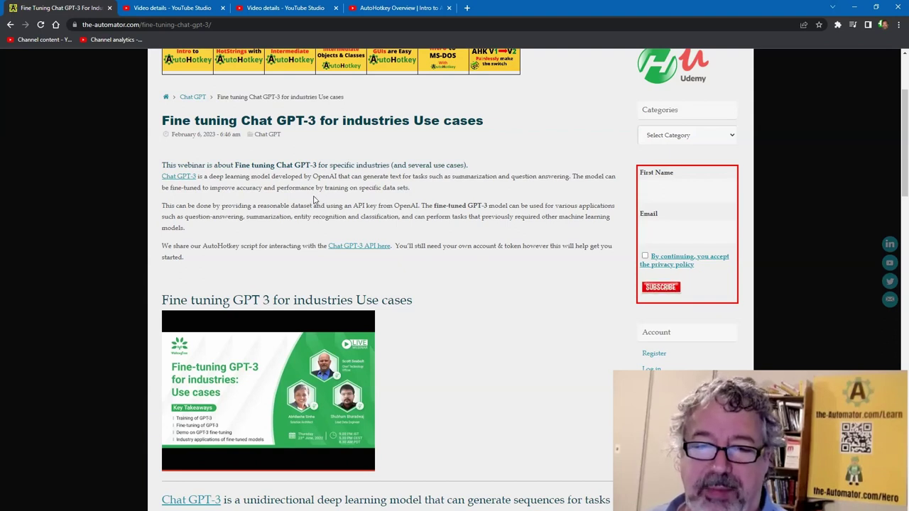
scroll(424, 361, "down", 5)
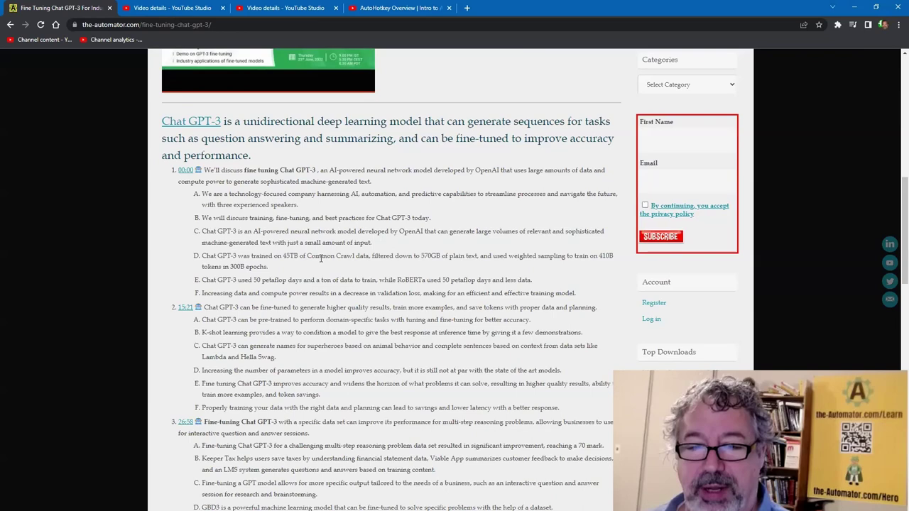
scroll(359, 346, "down", 1)
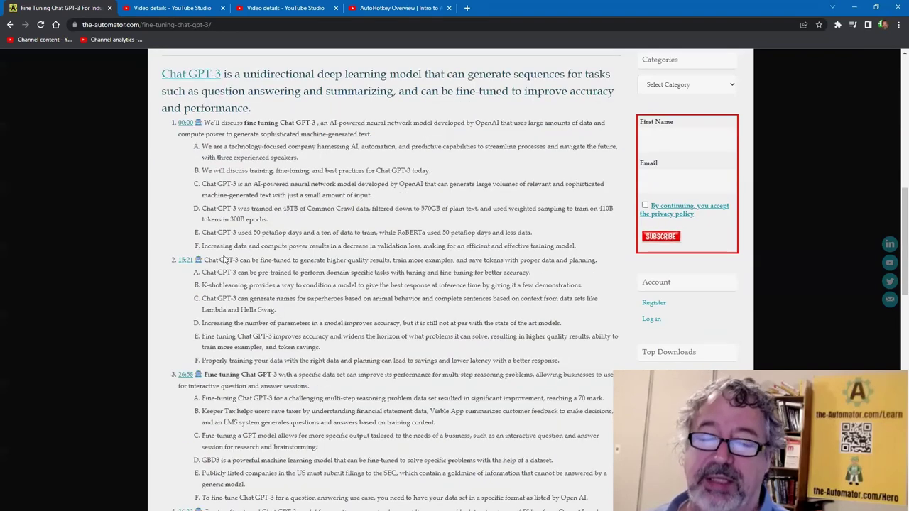
scroll(340, 307, "down", 2)
scroll(339, 307, "down", 4)
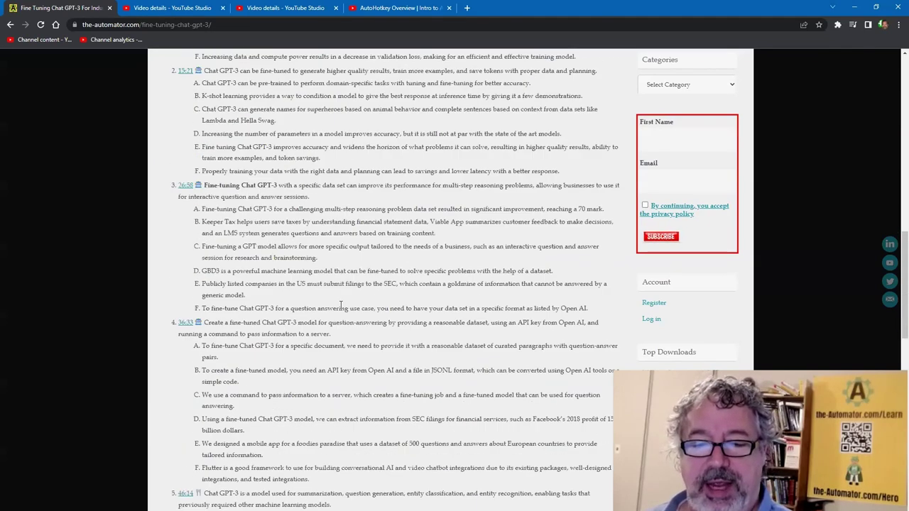
scroll(340, 304, "up", 5)
scroll(340, 304, "up", 12)
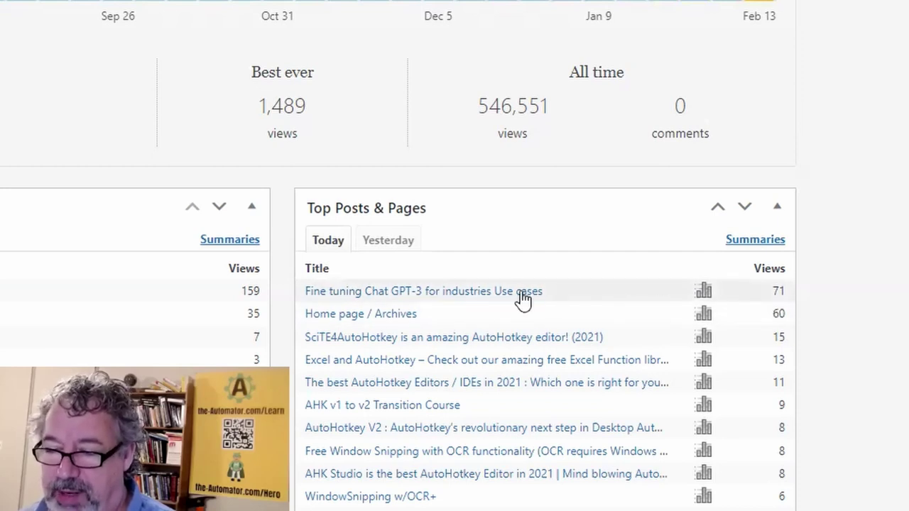
Step: Open the Jetpack stats for the post "Fine tuning Chat GPT-3 for industries Use cases" and examine its daily, monthly and average views
left_click(706, 291)
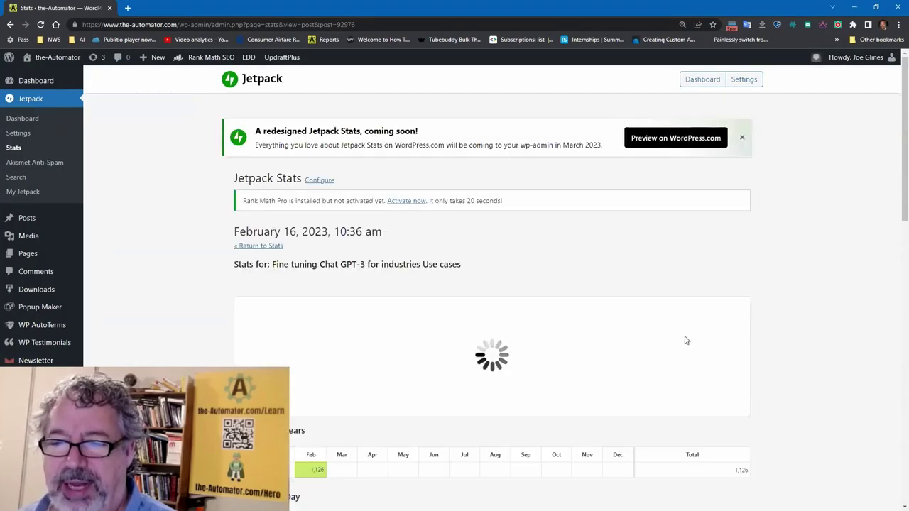
scroll(685, 339, "down", 1)
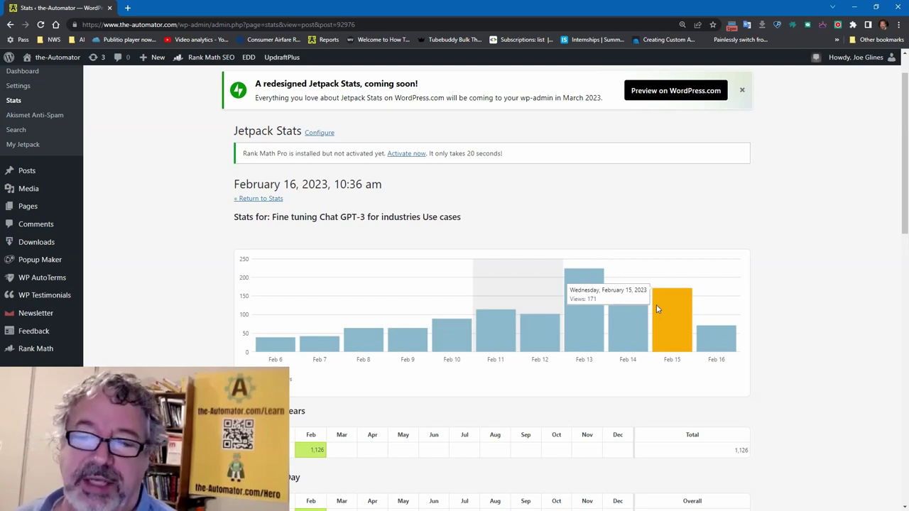
scroll(656, 303, "down", 5)
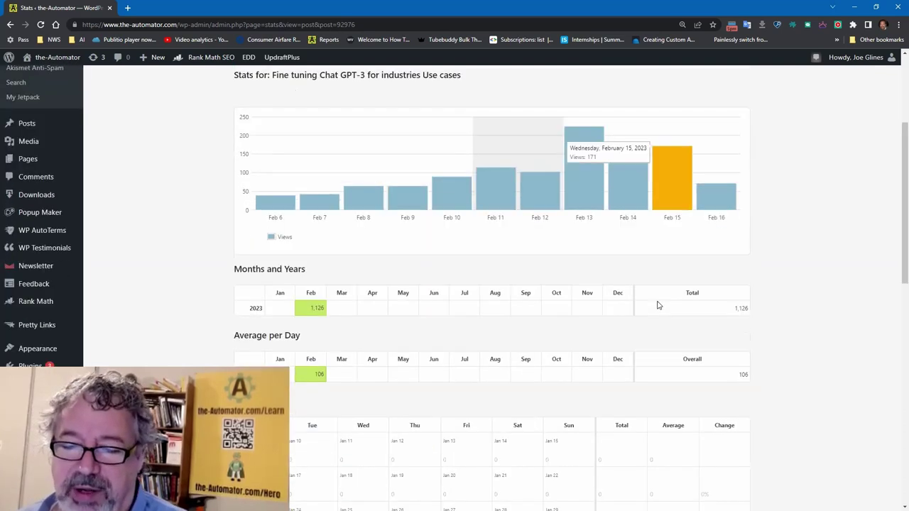
scroll(656, 303, "up", 6)
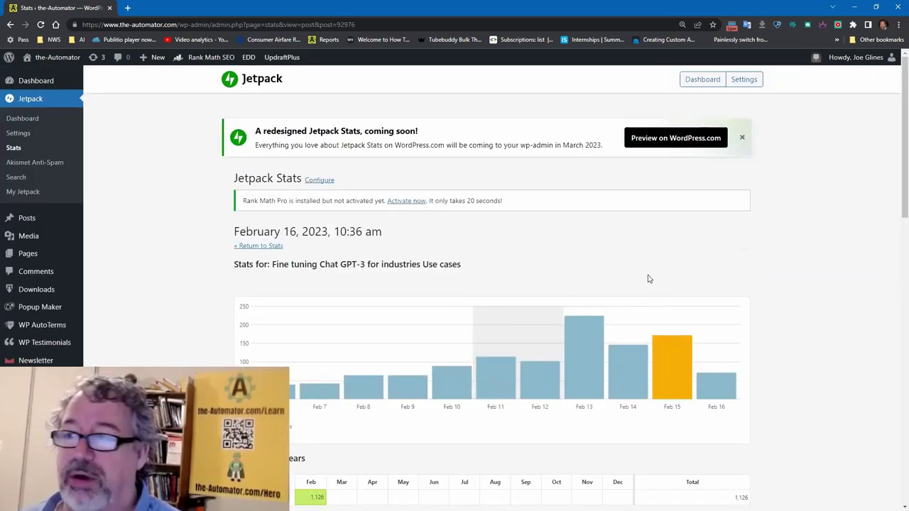
left_click(896, 201)
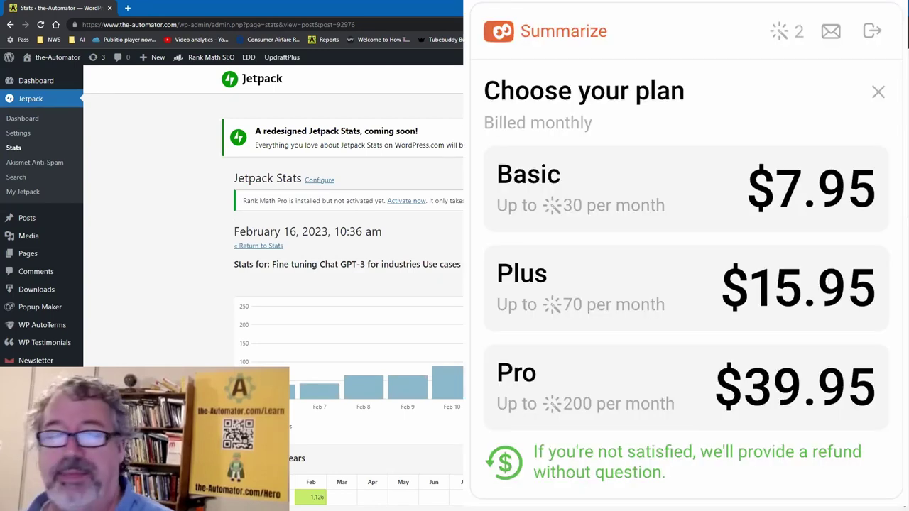